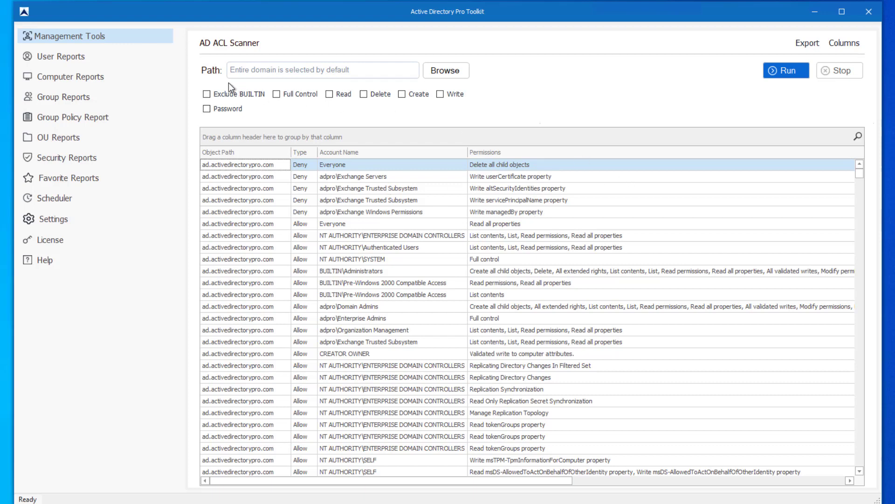
- View the selectable Active Directory containers, cancel the selection, and run the permissions scan on the entire domain
click(446, 72)
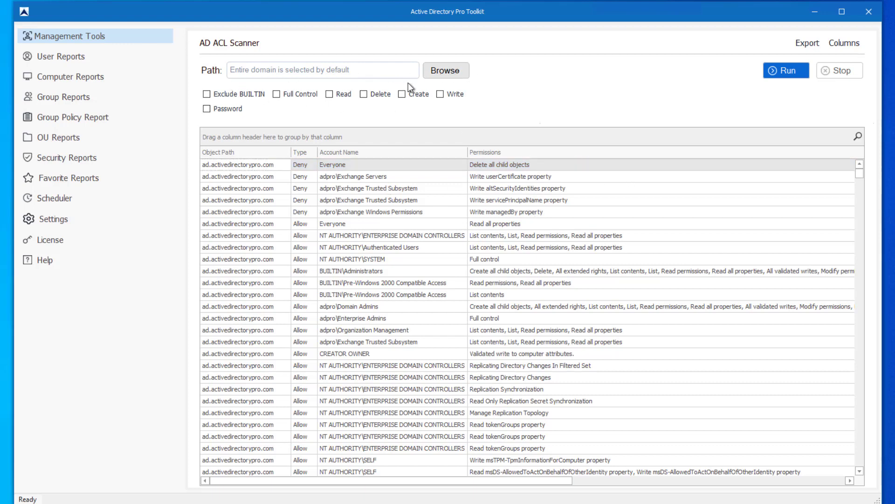
click(328, 152)
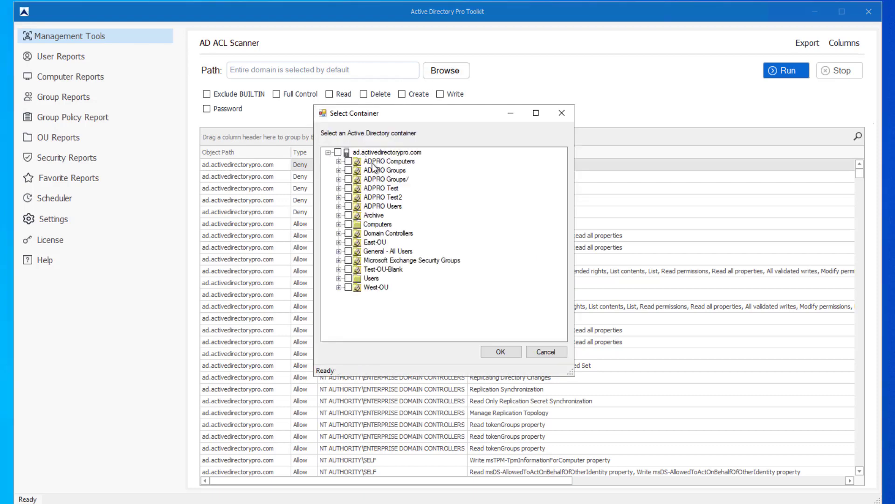
click(544, 352)
click(793, 69)
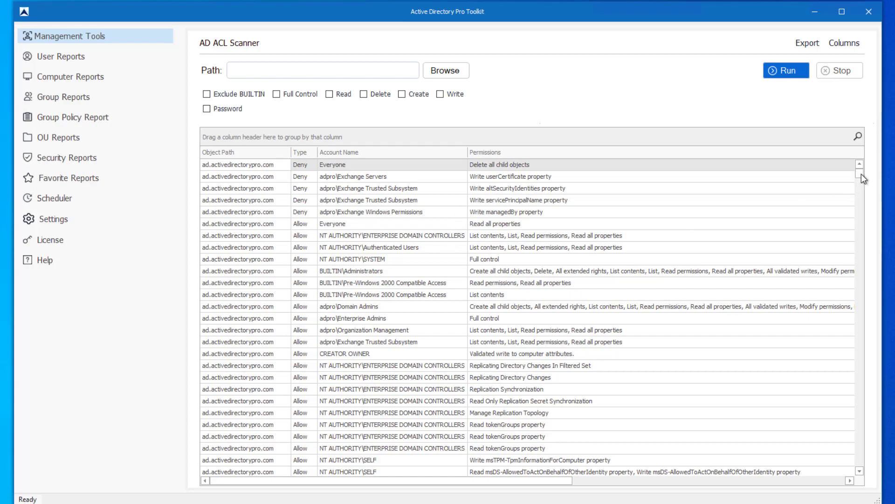
- Filter the scan results to password permissions and look through the matching entries
mouse_move(861, 175)
mouse_down()
mouse_move(862, 474)
mouse_move(864, 168)
mouse_up()
click(207, 109)
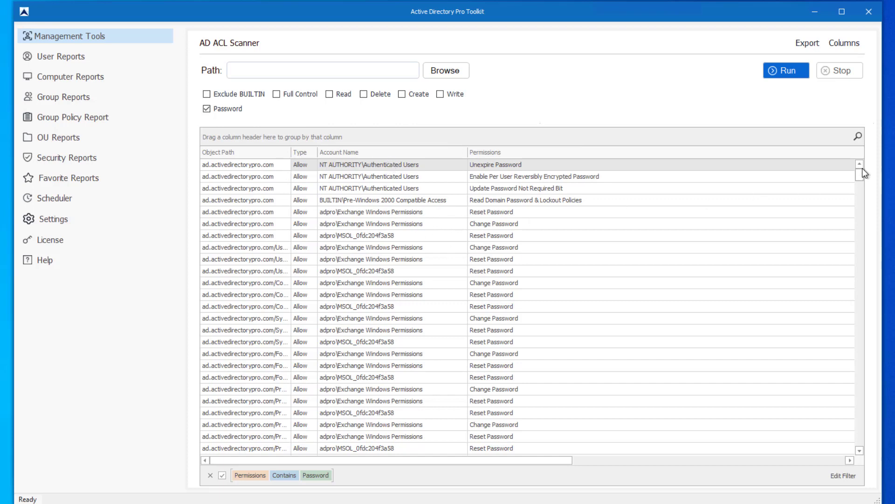
mouse_move(862, 174)
mouse_down()
mouse_move(860, 189)
mouse_move(854, 161)
mouse_up()
- Filter the Account Name column to adpro\it_manage_users and Everyone
click(463, 151)
click(464, 151)
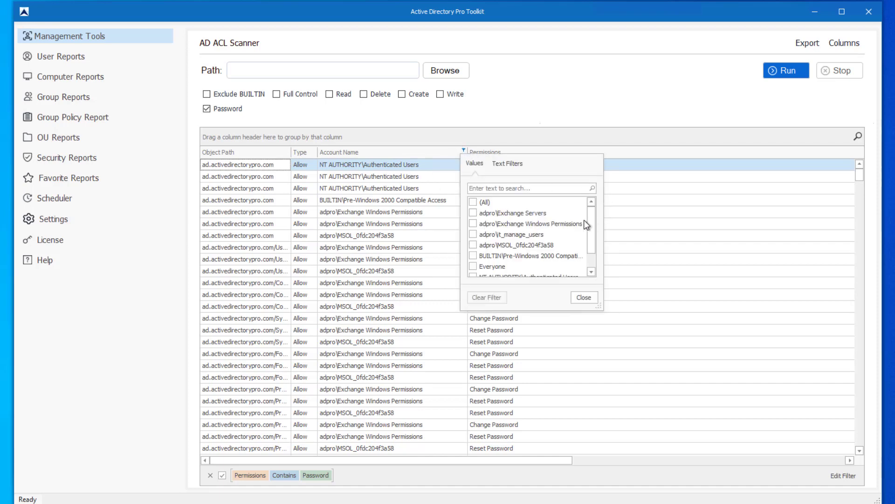
click(473, 234)
click(474, 266)
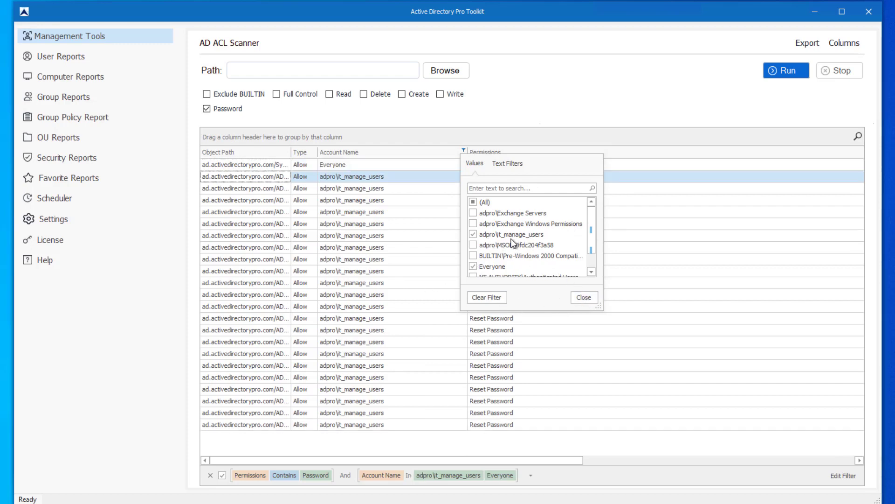
click(584, 298)
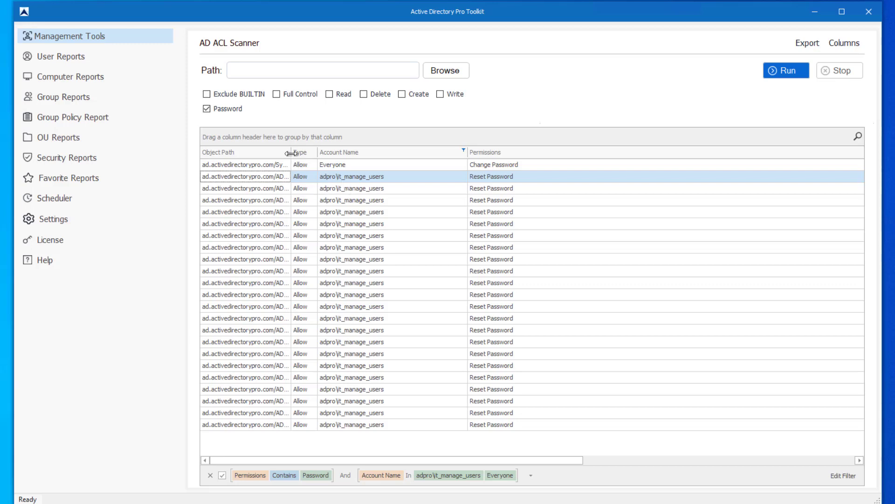
- Widen the Object Path column and narrow the Permissions column so that all result columns fit in view
drag(291, 152, 364, 153)
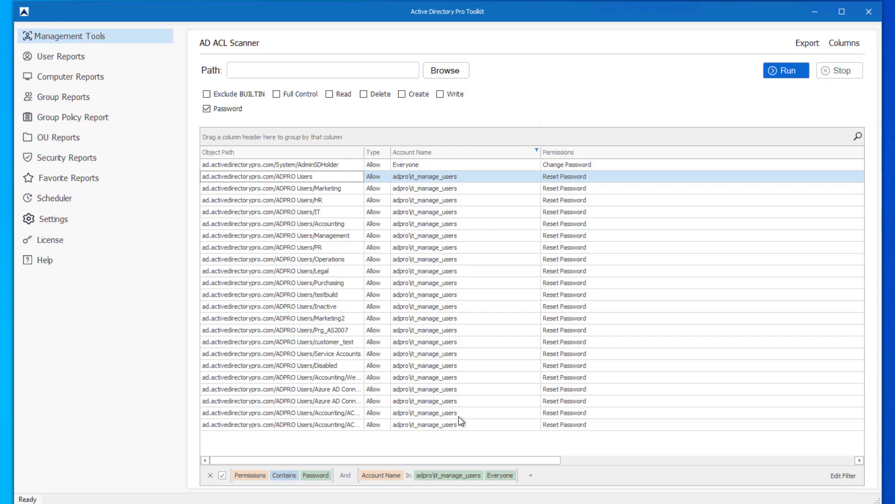
drag(435, 460, 737, 385)
drag(697, 152, 265, 172)
drag(594, 461, 599, 441)
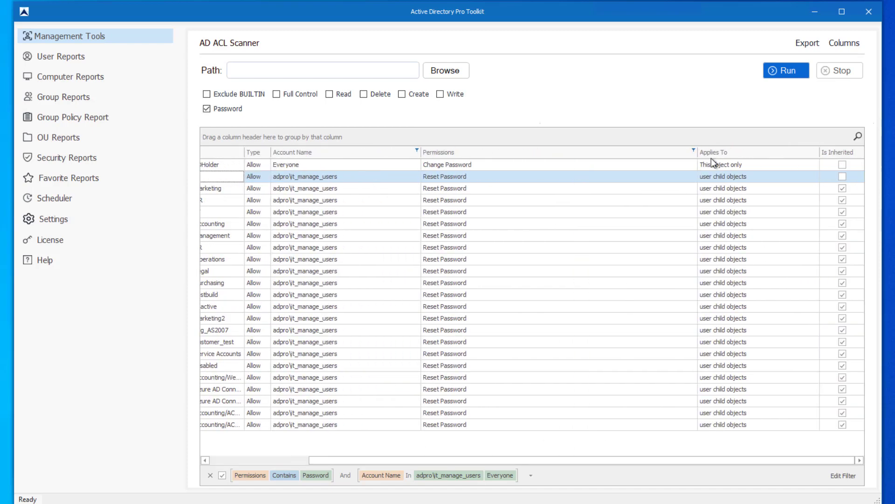
drag(697, 152, 545, 154)
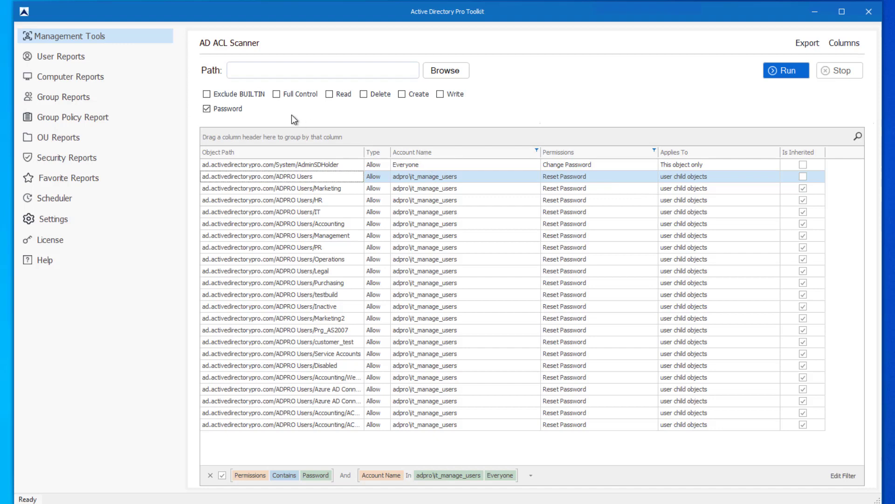
- Replace the Password permission filter with Full Control and group the results by Account Name in ascending order
click(208, 109)
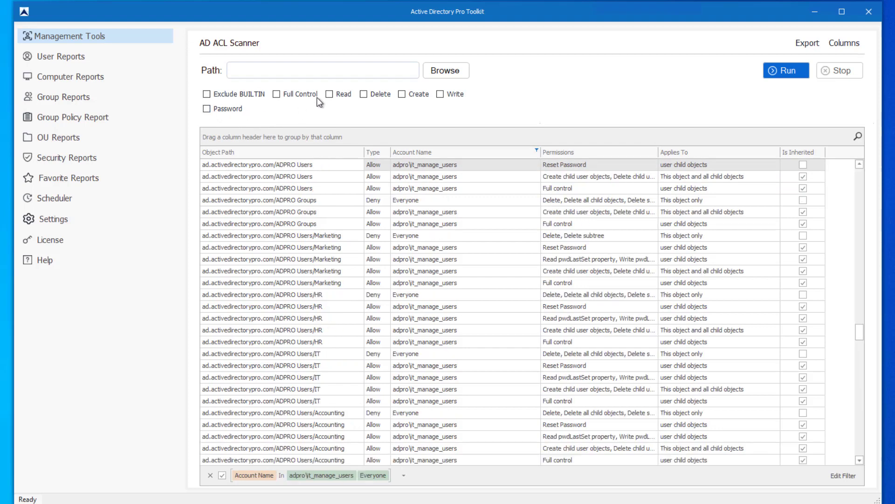
click(277, 94)
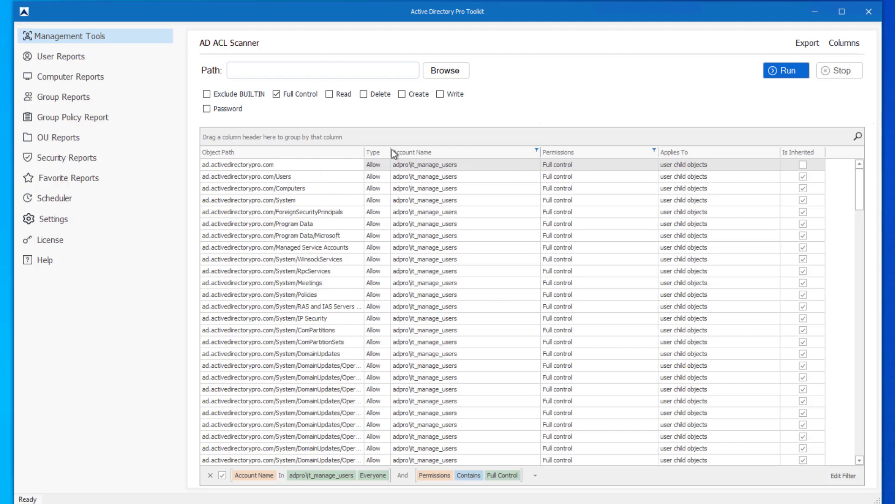
click(423, 153)
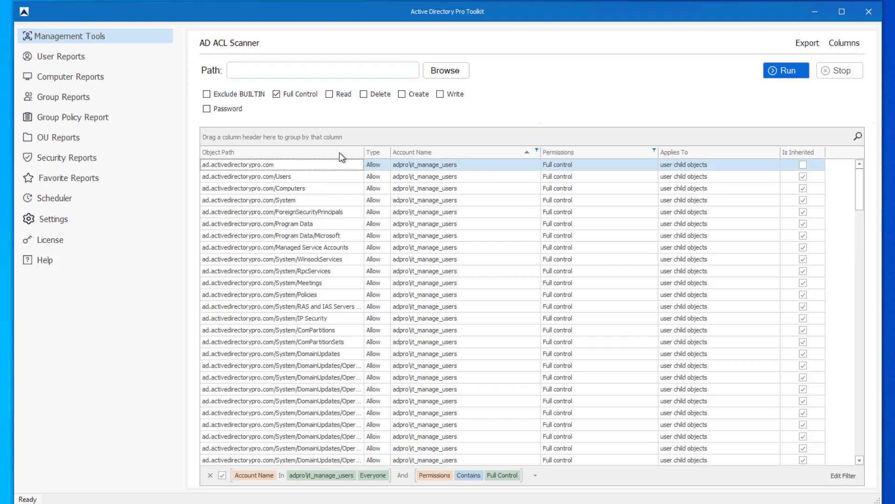
right_click(425, 152)
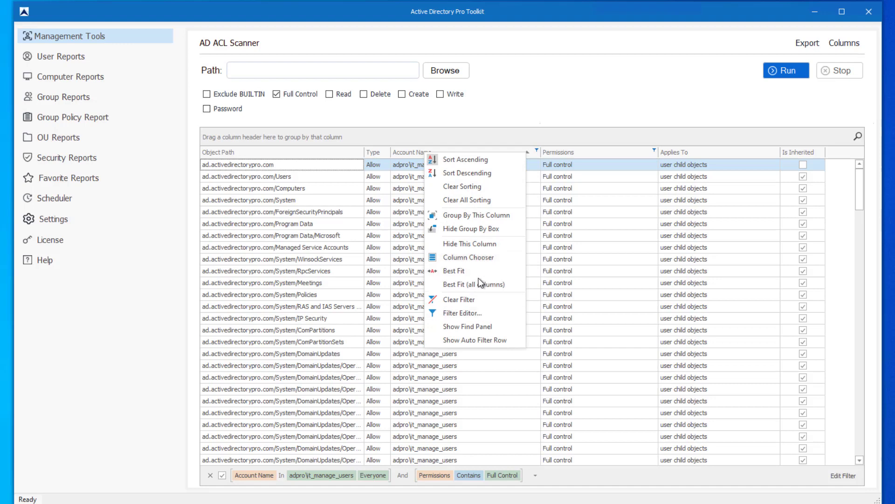
click(479, 215)
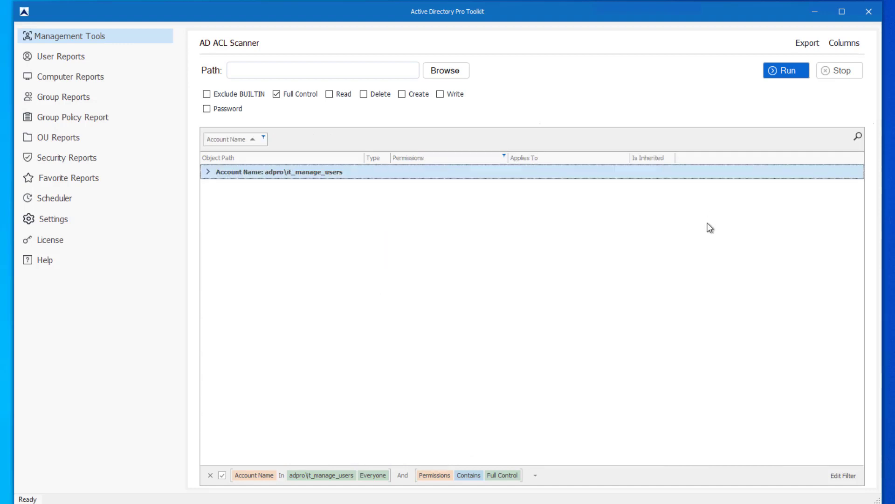
- Expand the adpro\it_manage_users group and look through its full control entries
click(206, 172)
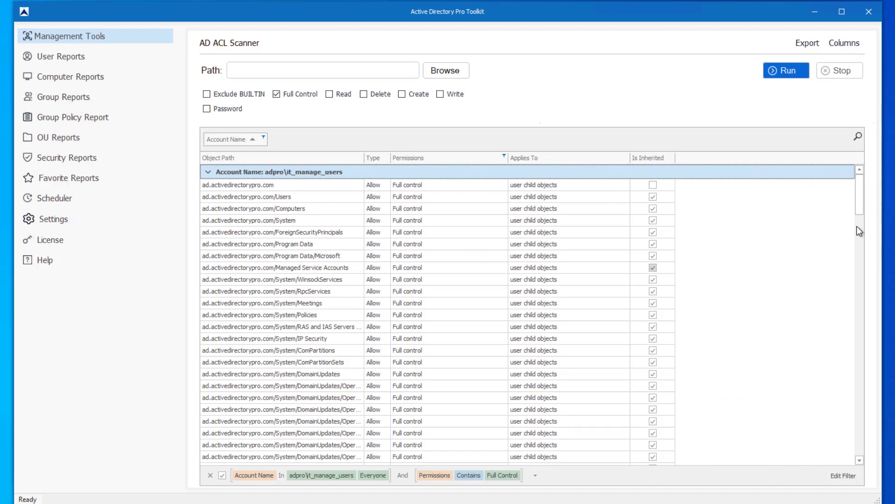
scroll(859, 232, down, 10)
scroll(837, 369, up, 10)
- Clear all result filters, collapse the adpro\it_manage_users group, and expand adpro\IT_Modify_telephone to examine its permissions
click(210, 475)
click(209, 435)
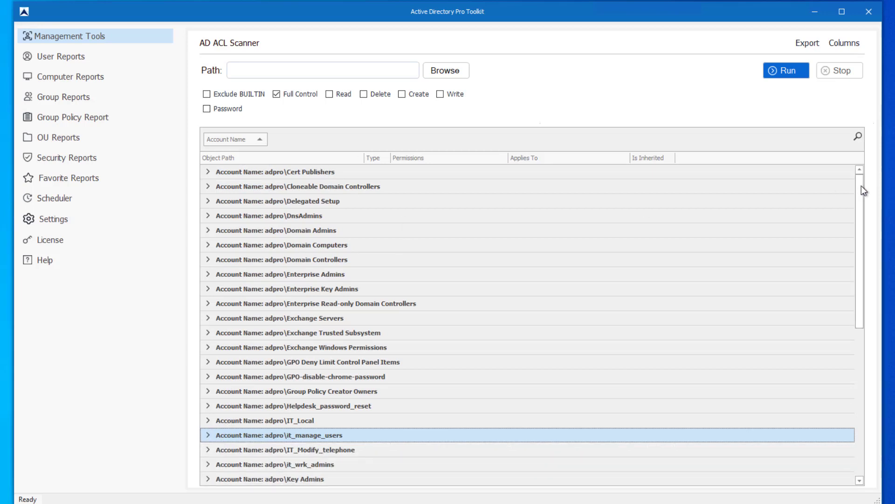
drag(862, 186, 874, 289)
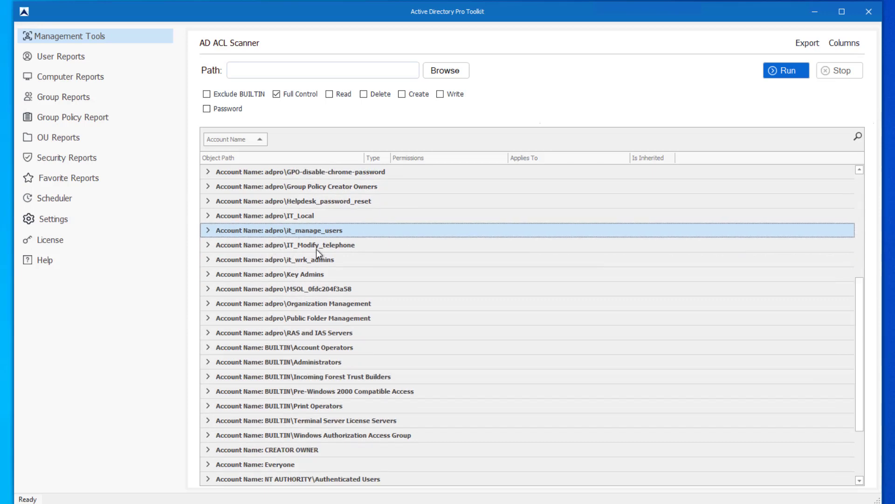
click(208, 245)
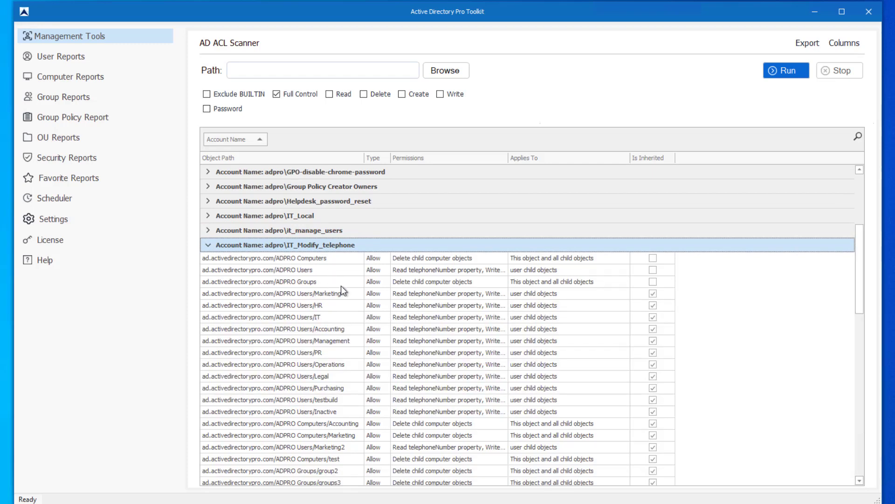
scroll(341, 286, down, 15)
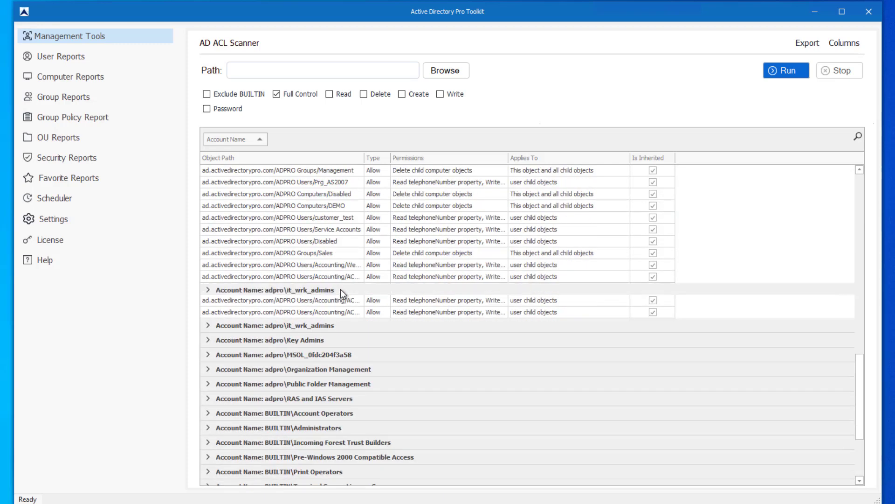
scroll(340, 289, down, 5)
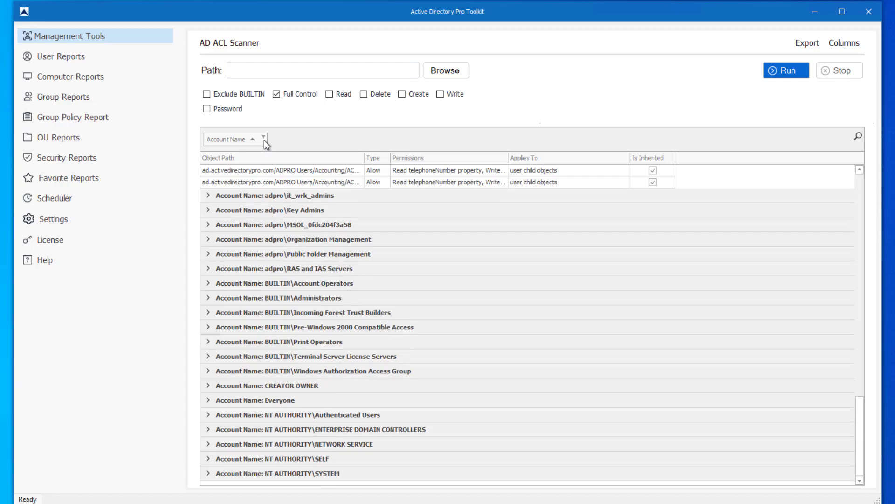
- Close the Account Name value filter without selecting anything and ungroup the results
click(264, 139)
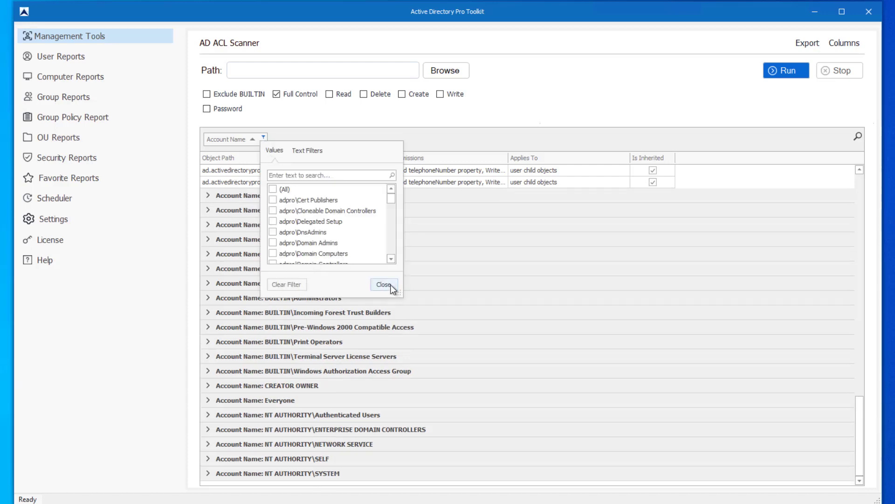
click(390, 284)
right_click(260, 136)
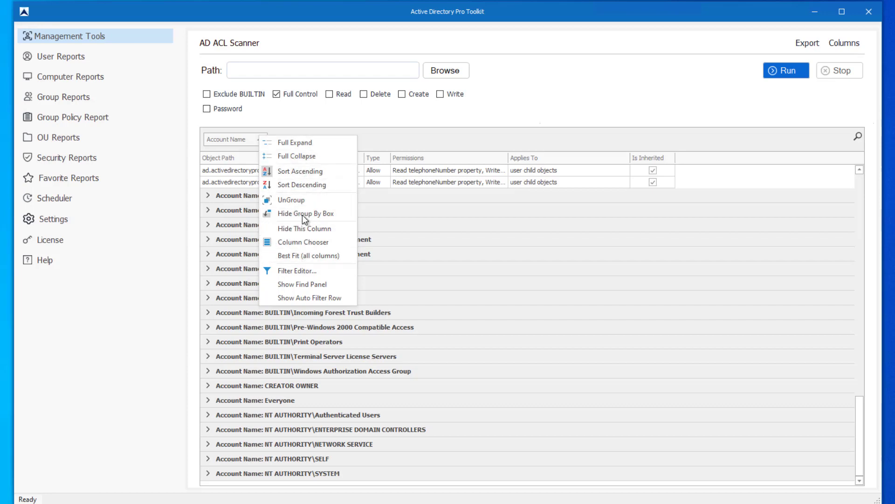
click(300, 199)
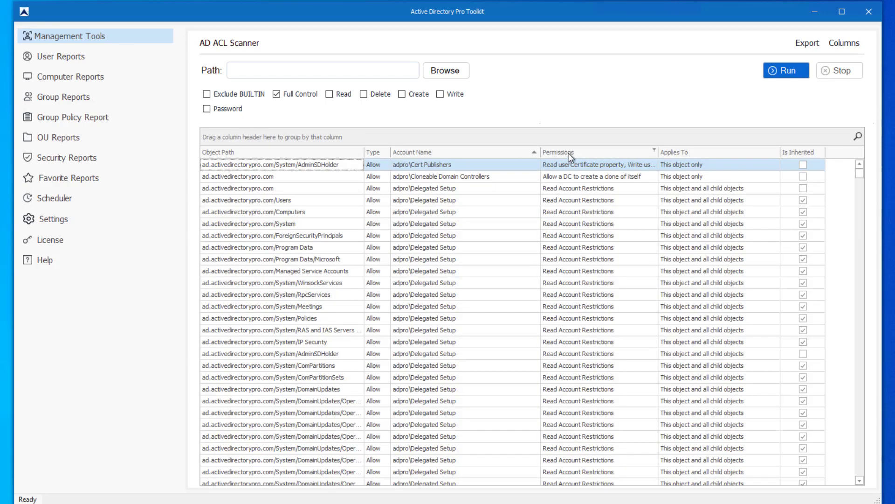
- Build a filter for Permissions that contains "tele", apply it, and widen the Permissions column to show the full text
right_click(451, 152)
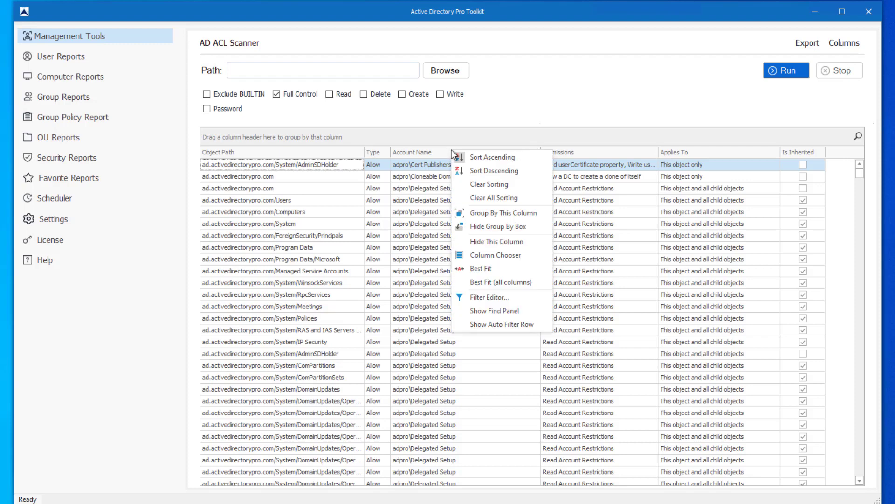
click(501, 298)
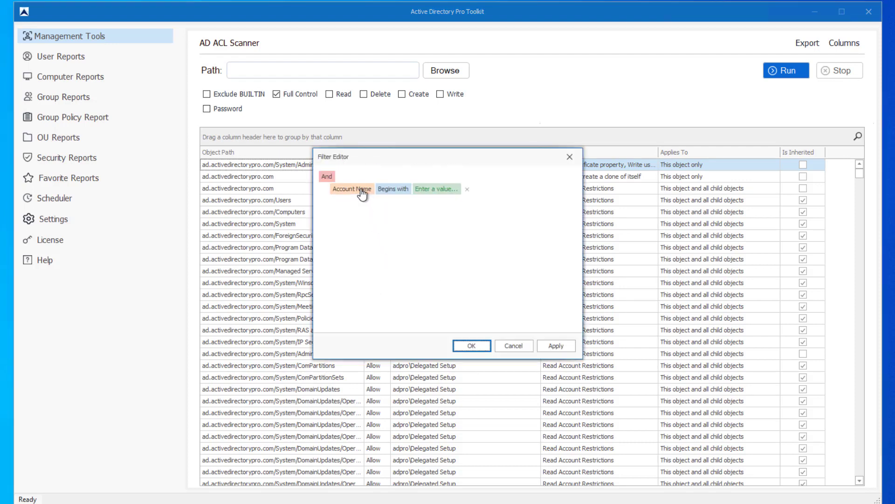
click(363, 194)
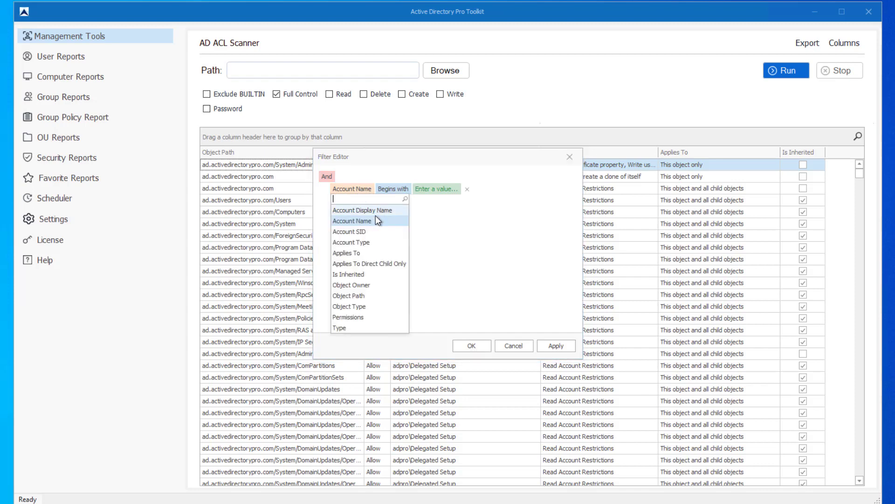
click(359, 318)
click(385, 188)
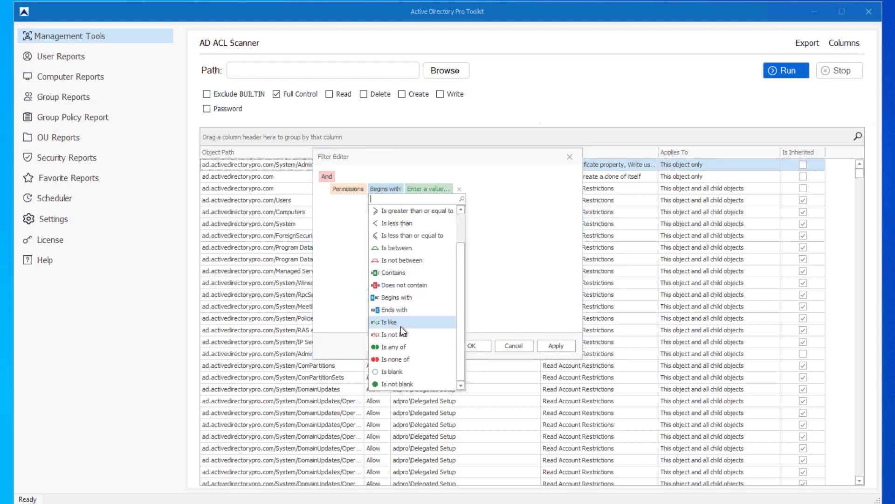
click(403, 272)
click(423, 192)
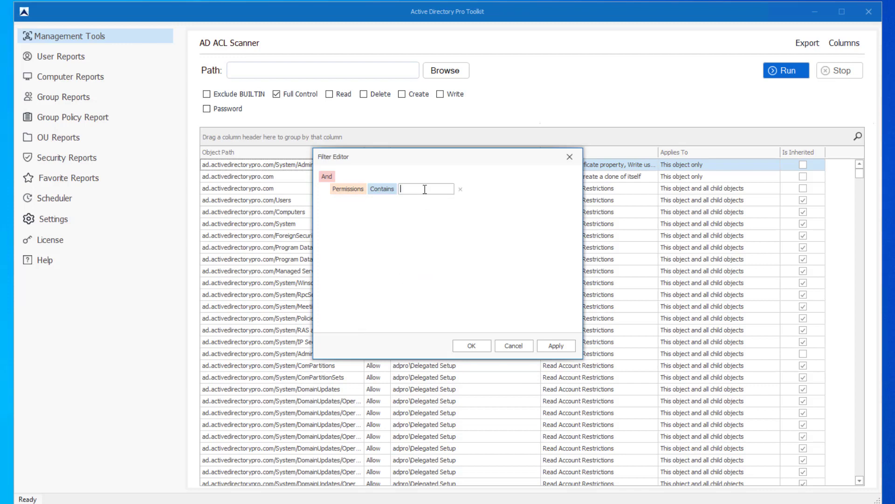
text(tele)
click(561, 345)
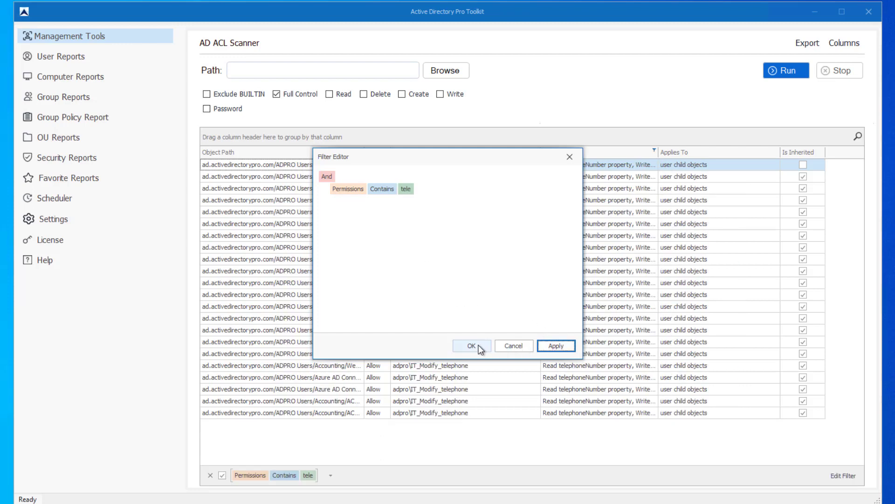
click(480, 350)
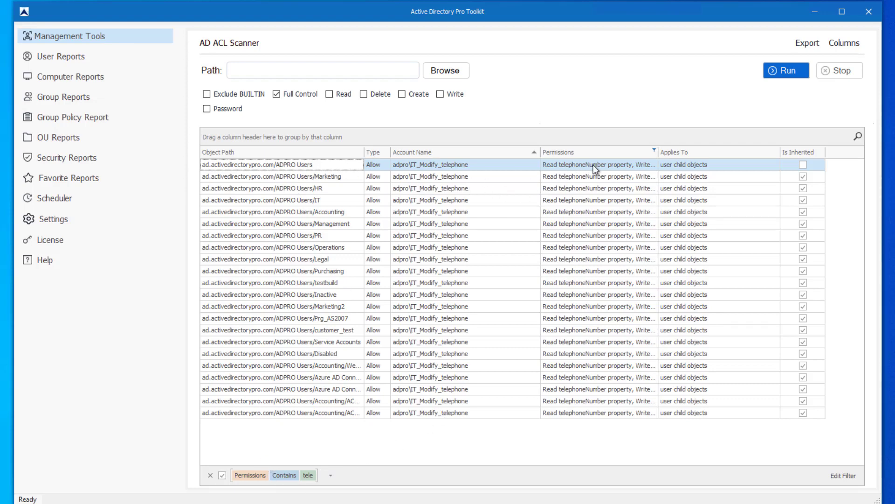
drag(661, 152, 736, 152)
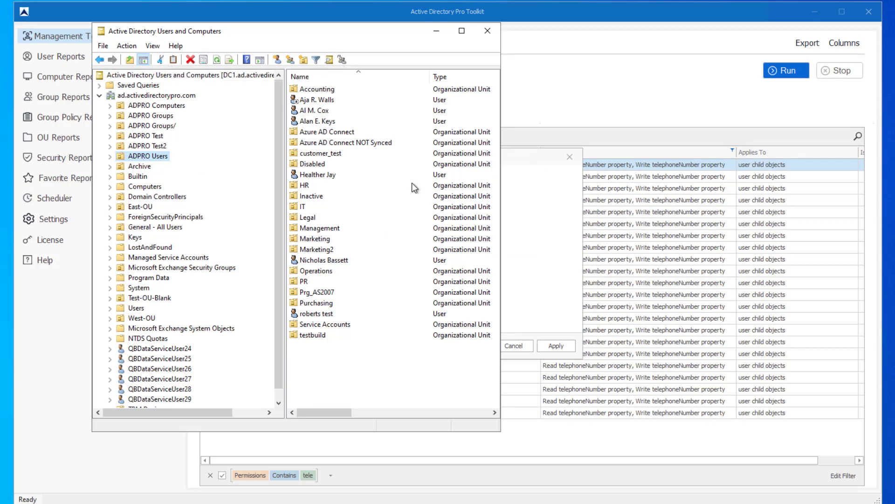
- In Active Directory Users and Computers, open the security permissions of the ADPRO Users organizational unit
right_click(157, 155)
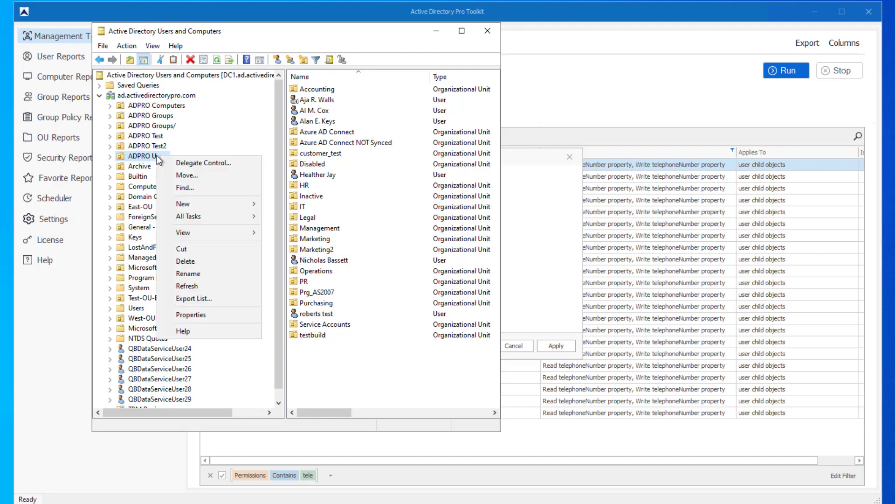
click(201, 312)
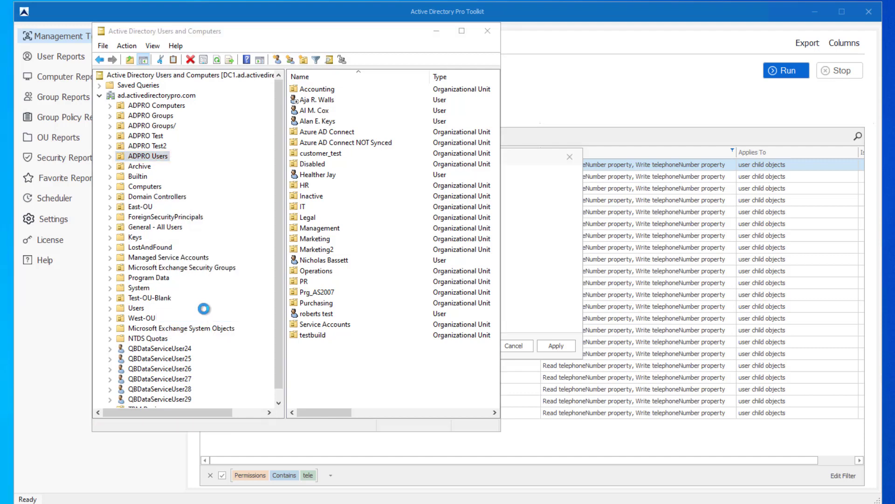
click(290, 128)
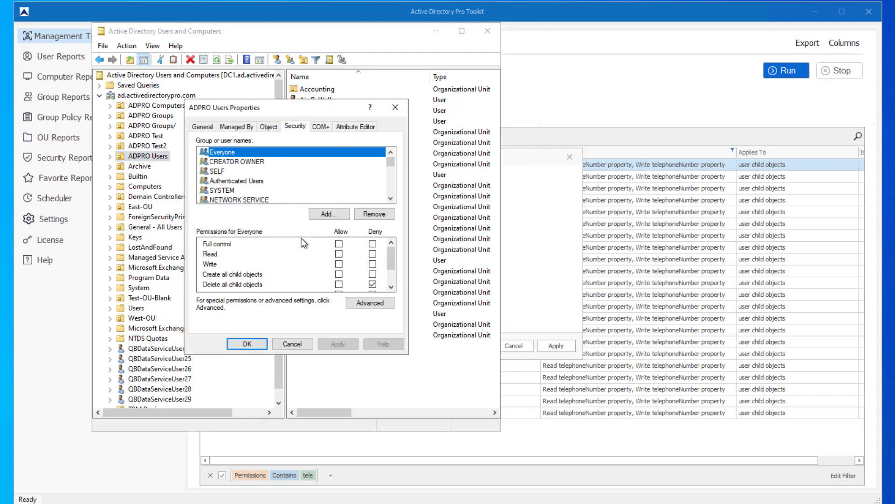
- Open the advanced security settings of the ADPRO Users organizational unit and examine its full list of permission entries
click(370, 302)
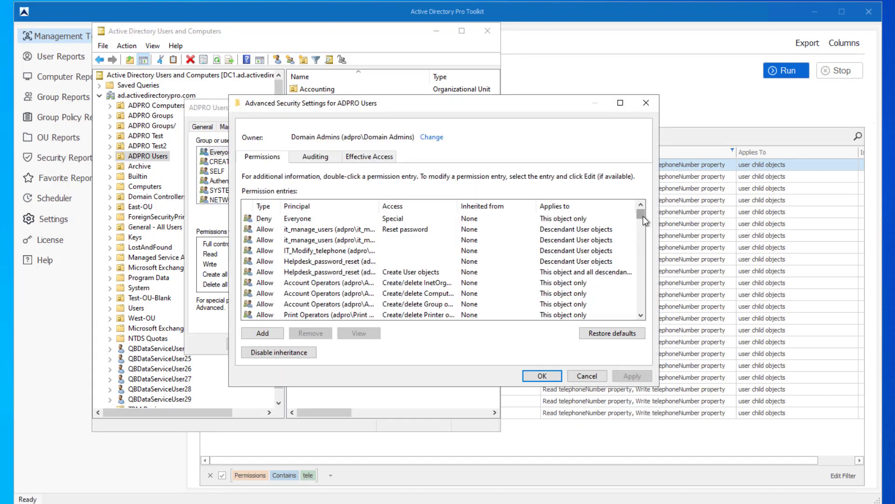
mouse_move(642, 216)
mouse_down()
mouse_move(644, 319)
mouse_move(649, 202)
mouse_up()
drag(642, 218, 642, 224)
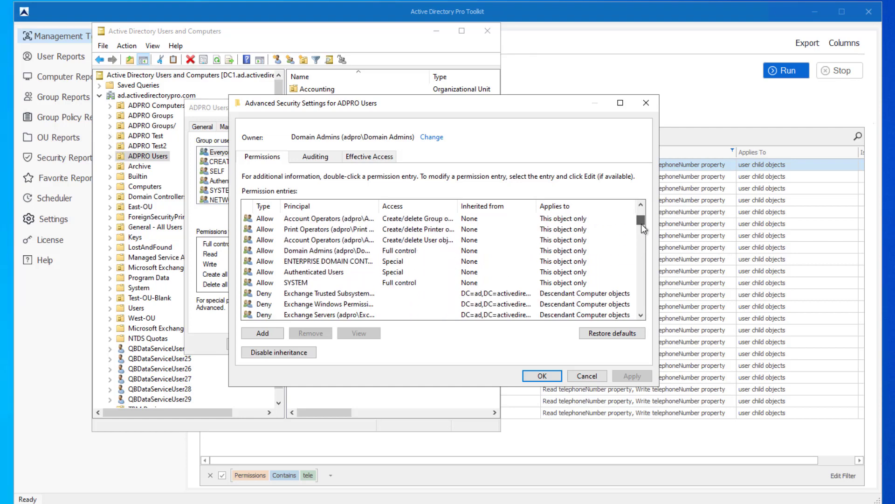
click(409, 244)
scroll(455, 249, down, 5)
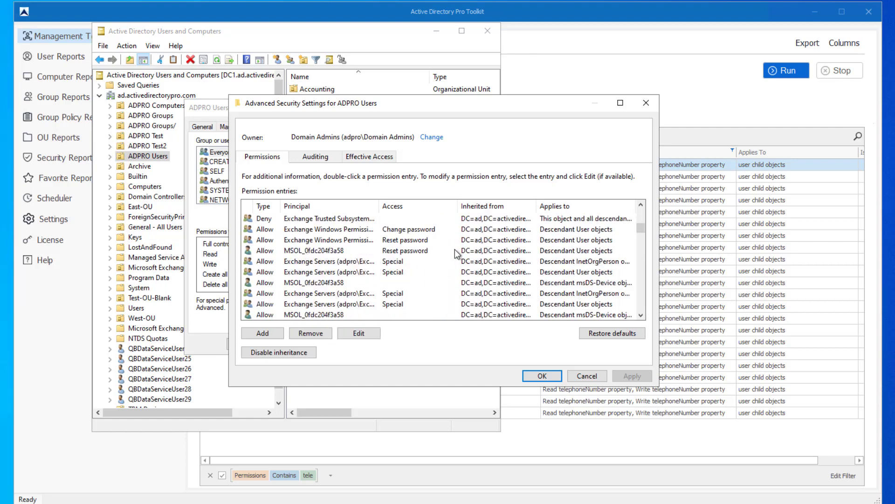
scroll(436, 265, down, 10)
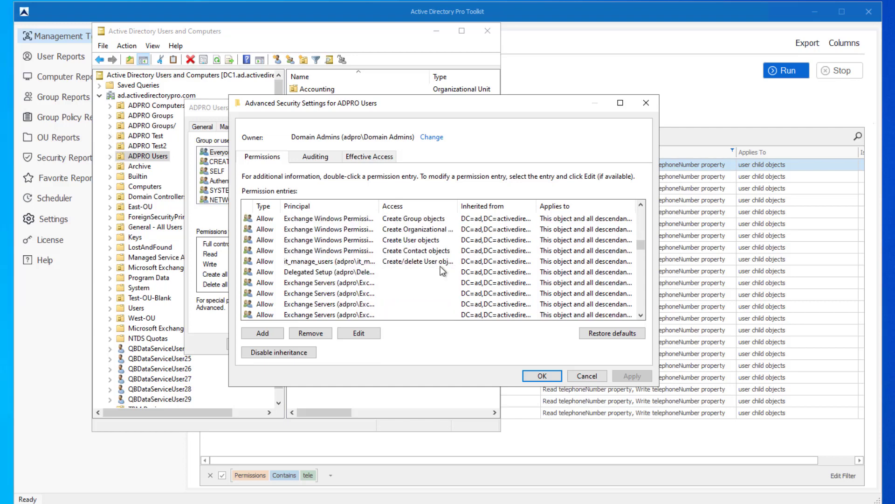
scroll(447, 267, down, 10)
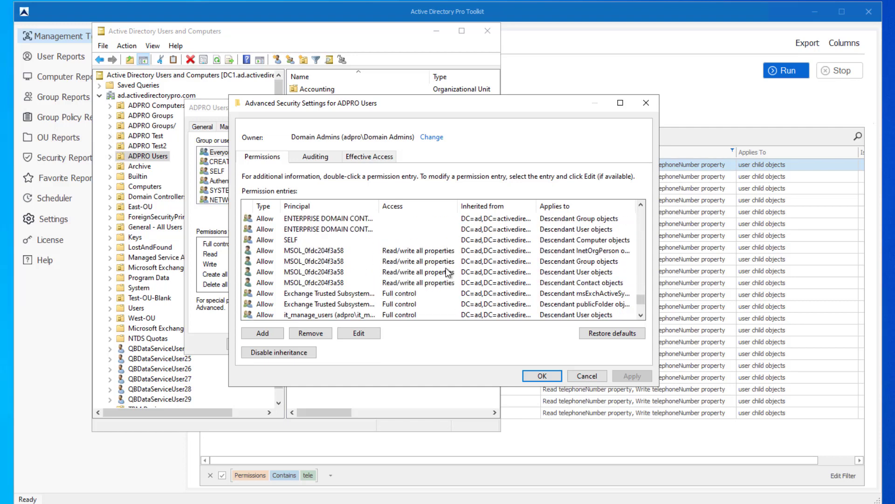
click(399, 293)
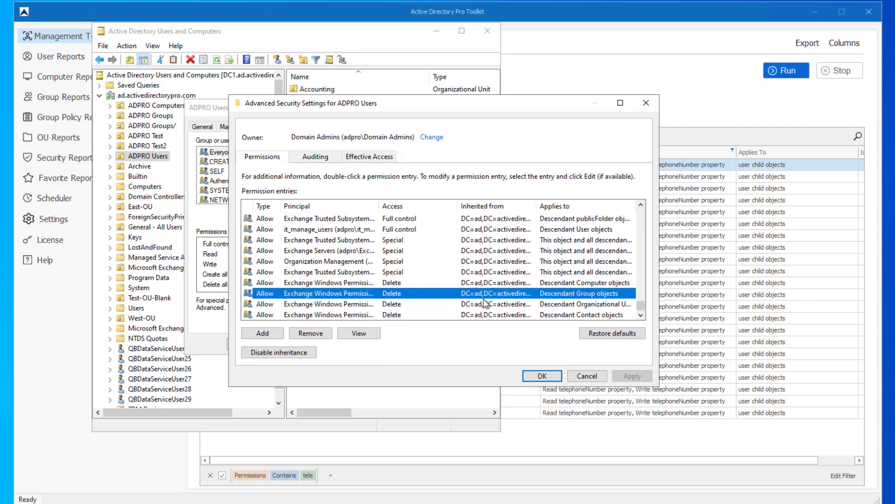
- Cancel the advanced security and properties dialogs of ADPRO Users and minimize Active Directory Users and Computers
click(584, 377)
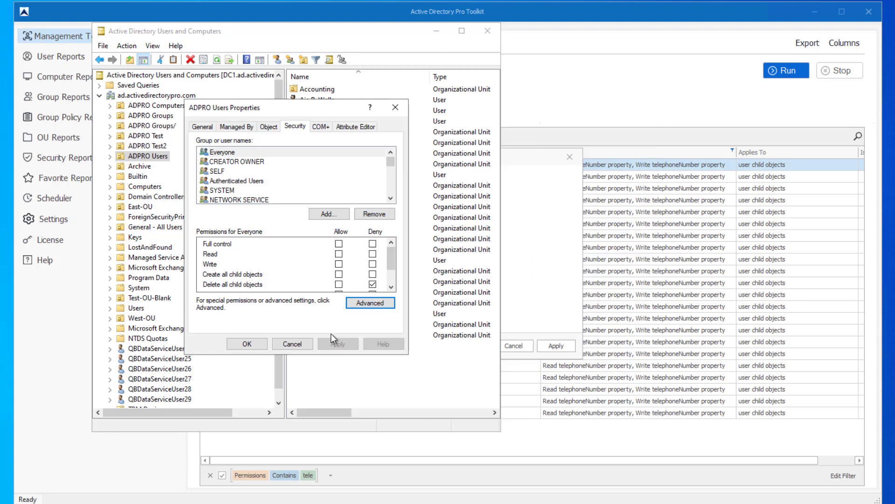
click(305, 344)
click(436, 31)
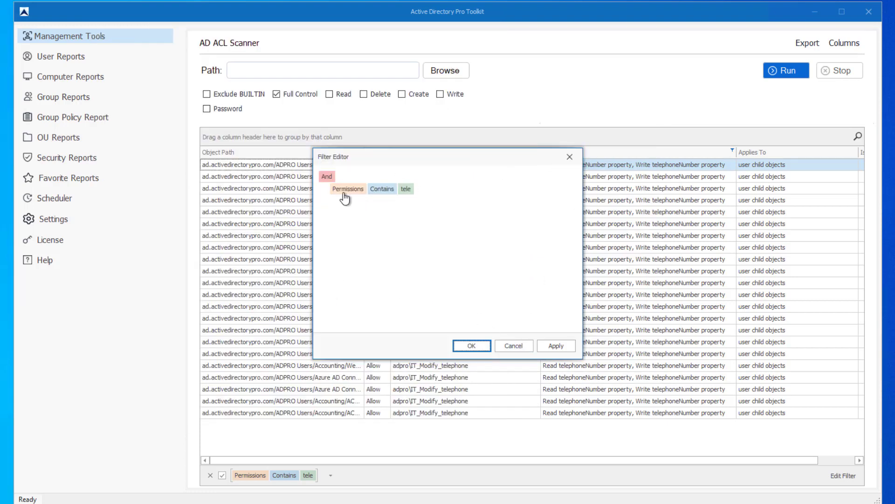
- Open the "tele" value of the Permissions condition for editing and close the Filter Editor without saving changes
click(407, 189)
click(405, 190)
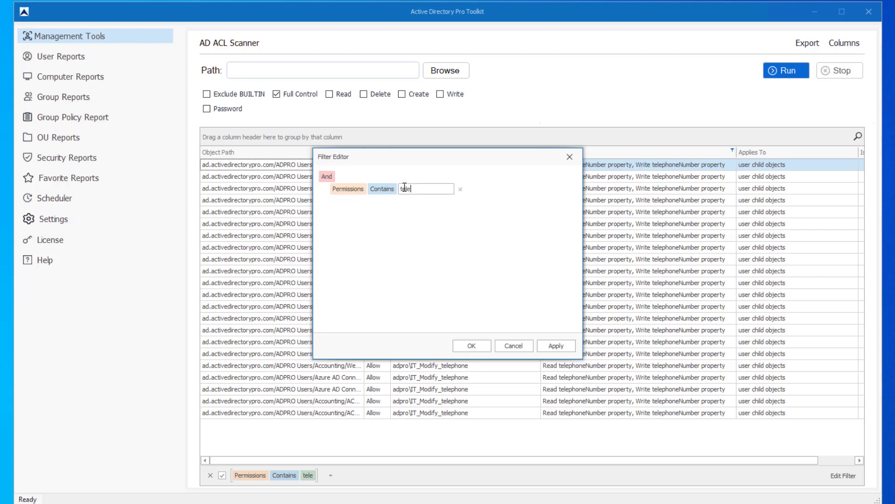
click(525, 344)
- Switch the quick permission filter from Full Control to Delete and clear all active conditions from the results
click(277, 93)
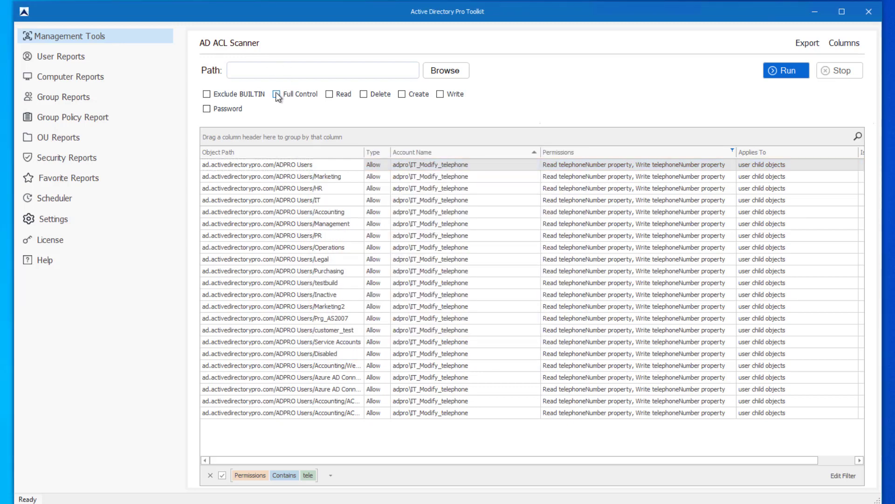
click(363, 93)
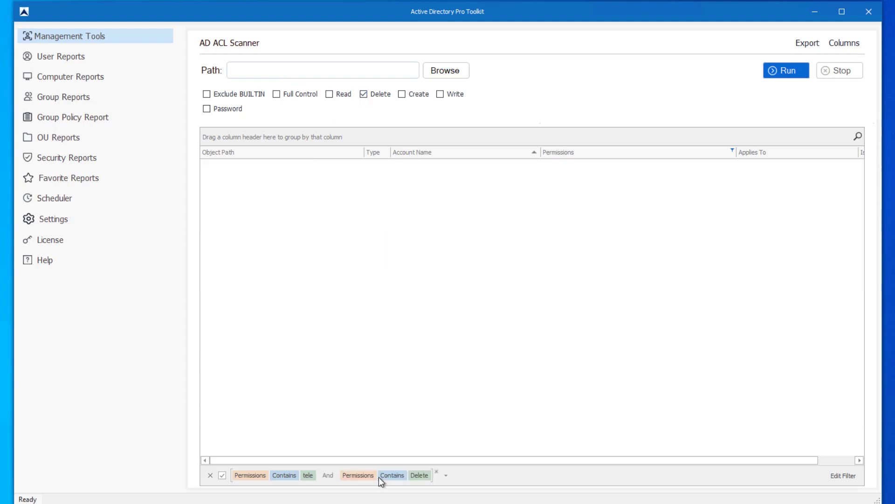
click(210, 474)
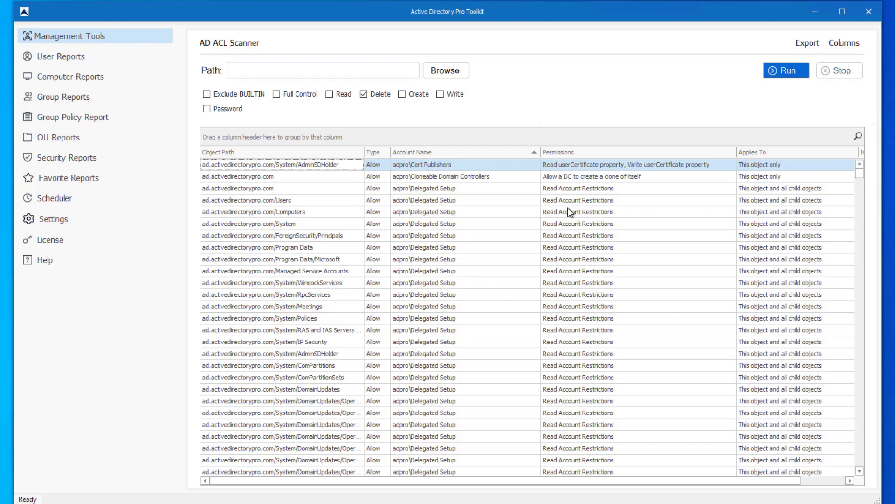
- Filter the results by Account Name to the accounts adpro\IT_Local and adpro\it_manage_users
right_click(518, 153)
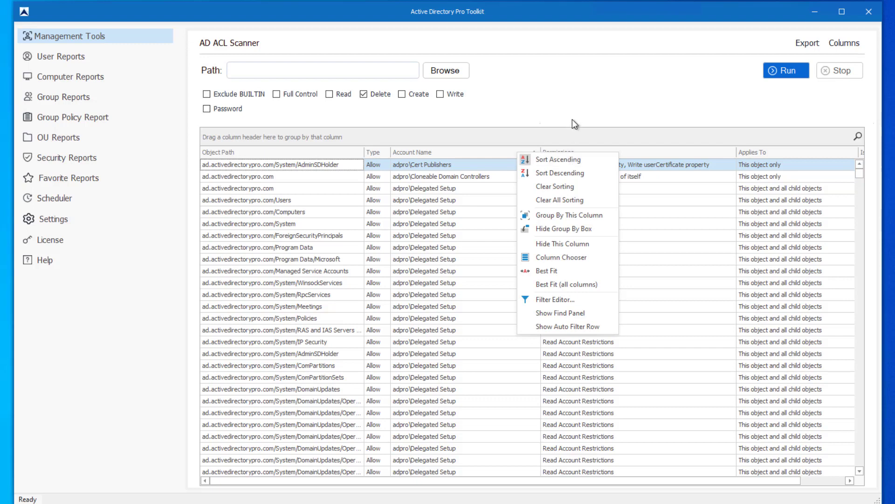
click(539, 158)
click(537, 151)
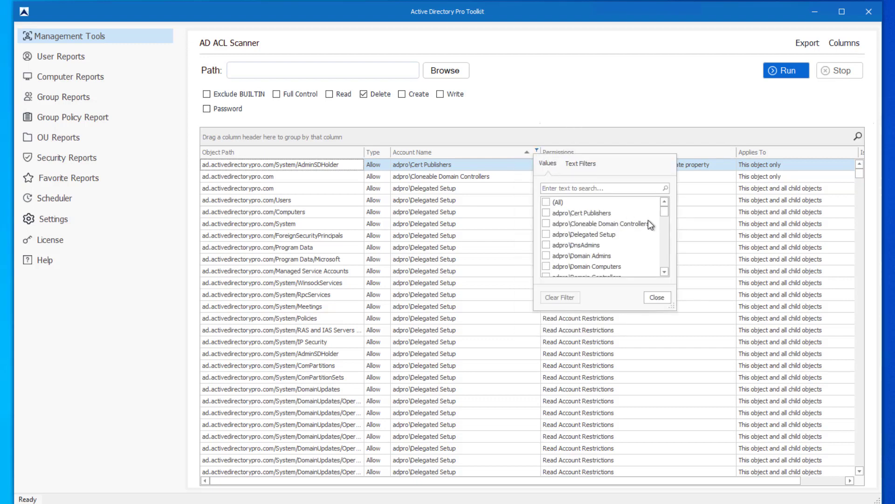
drag(665, 212, 665, 231)
click(568, 247)
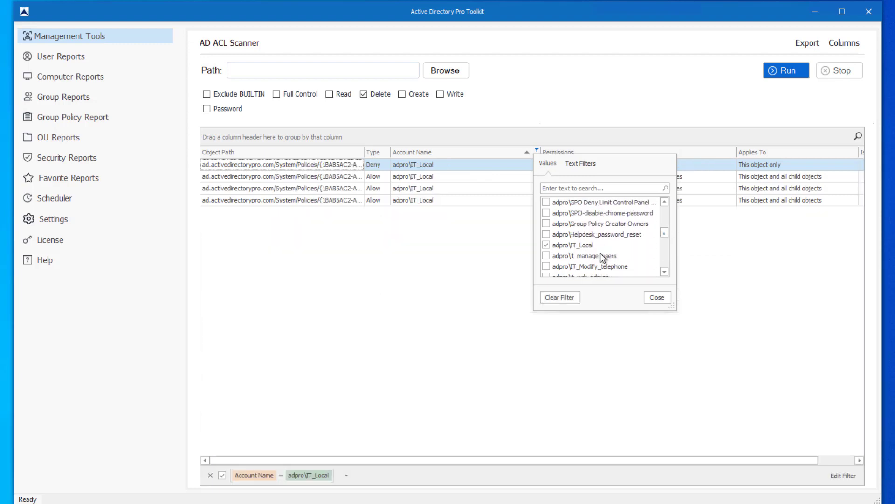
click(552, 257)
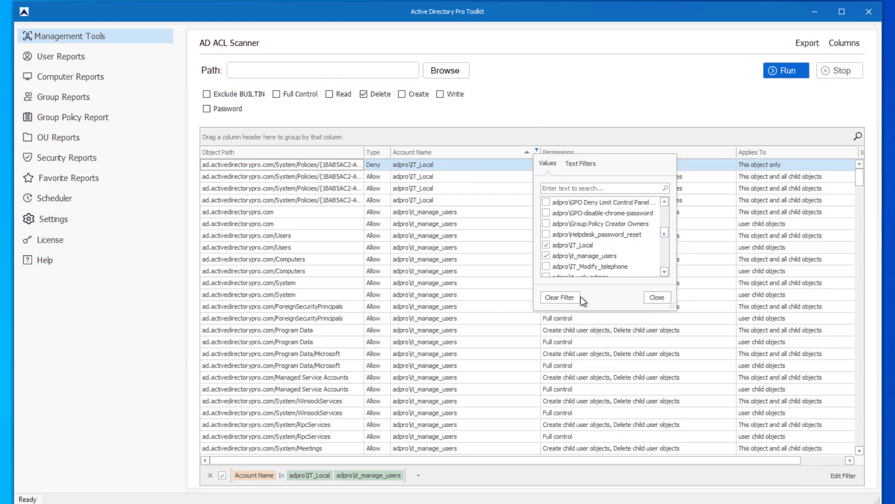
click(657, 298)
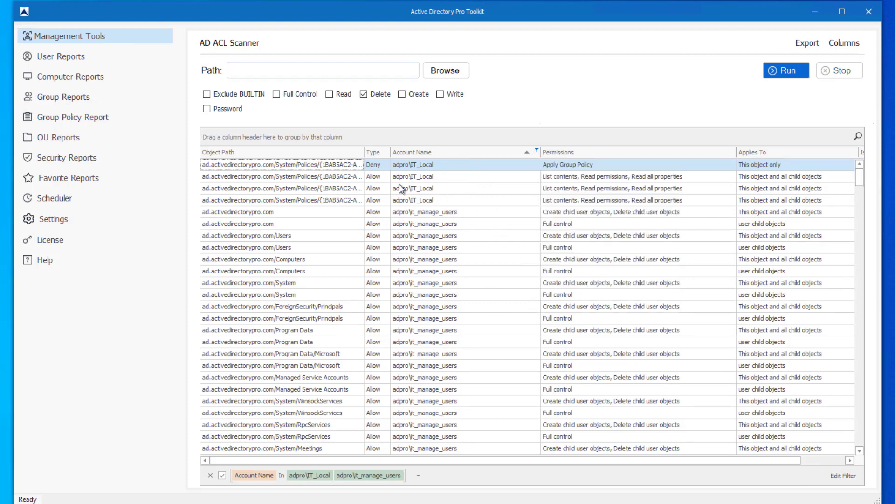
- Clear the Account Name filter and group the results by Account Name
click(210, 475)
right_click(504, 152)
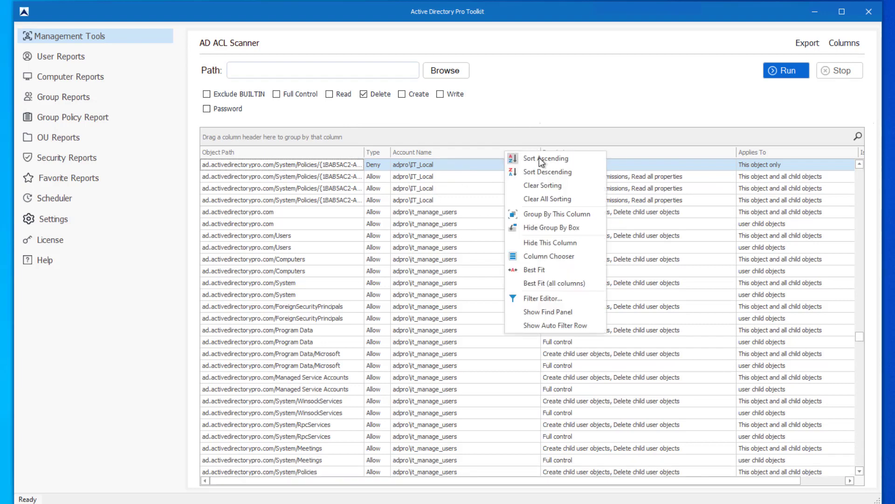
click(565, 212)
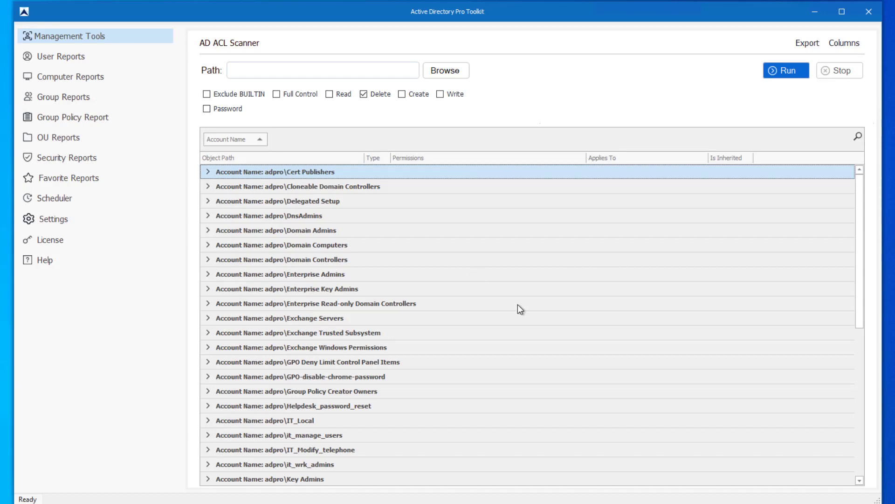
- Expand the adpro\it_manage_users group to examine its permissions on each object path
scroll(518, 304, down, 4)
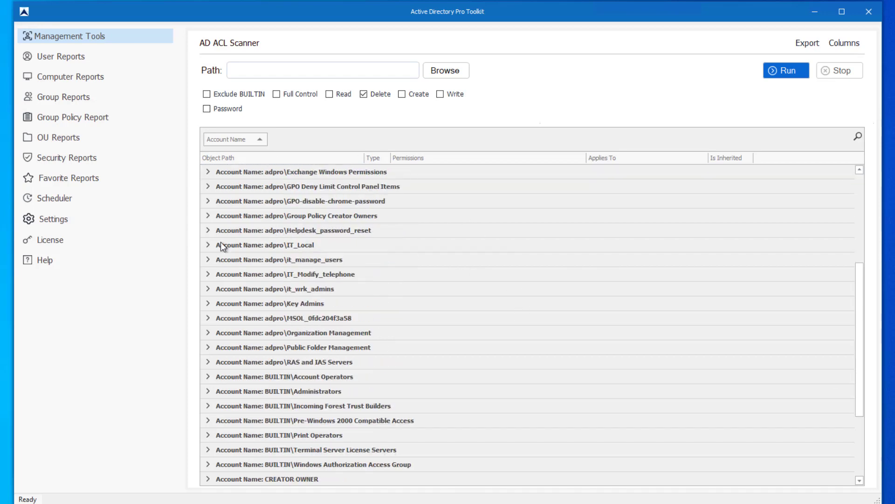
click(208, 259)
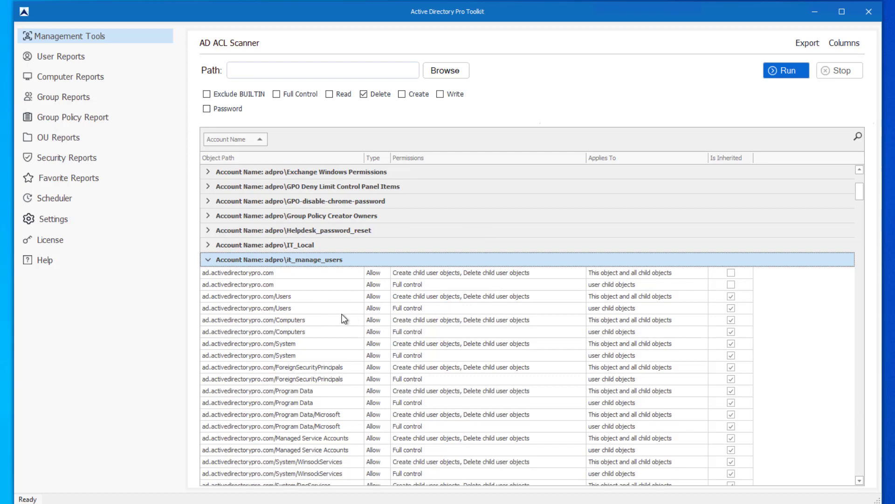
scroll(342, 325, down, 2)
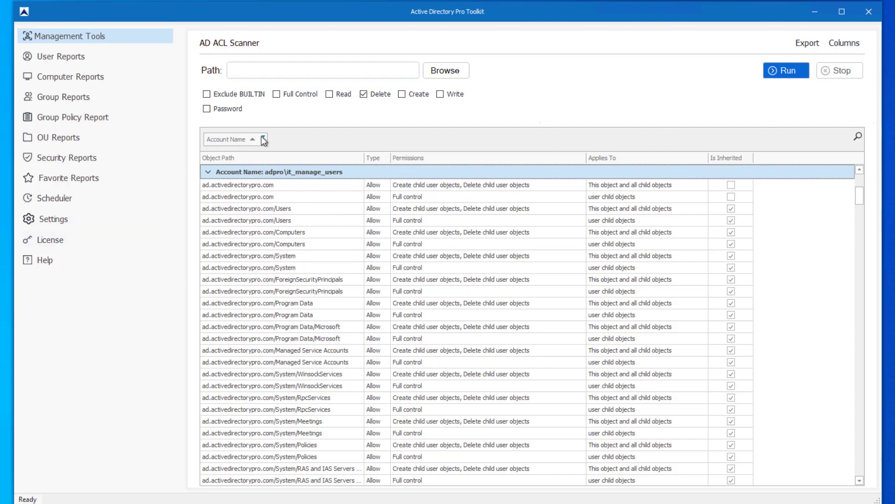
- Ungroup the results by Account Name and turn off the Delete permission filter
click(263, 137)
click(381, 286)
right_click(258, 141)
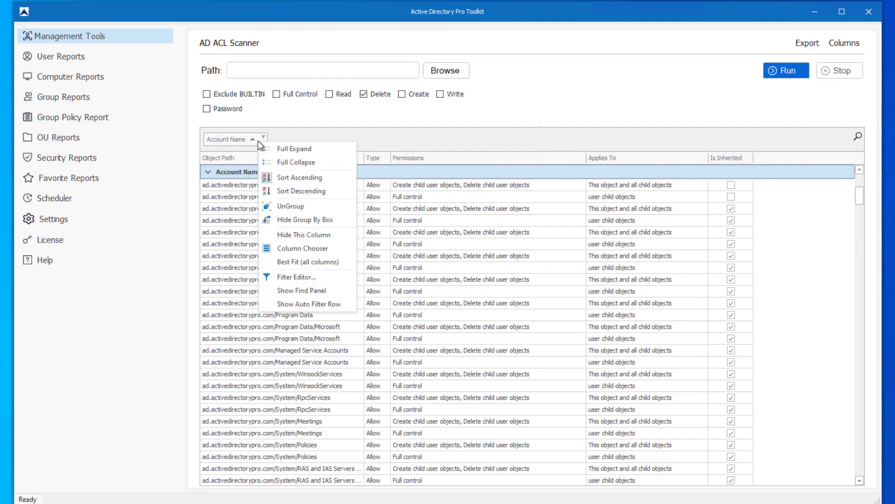
click(289, 208)
click(364, 95)
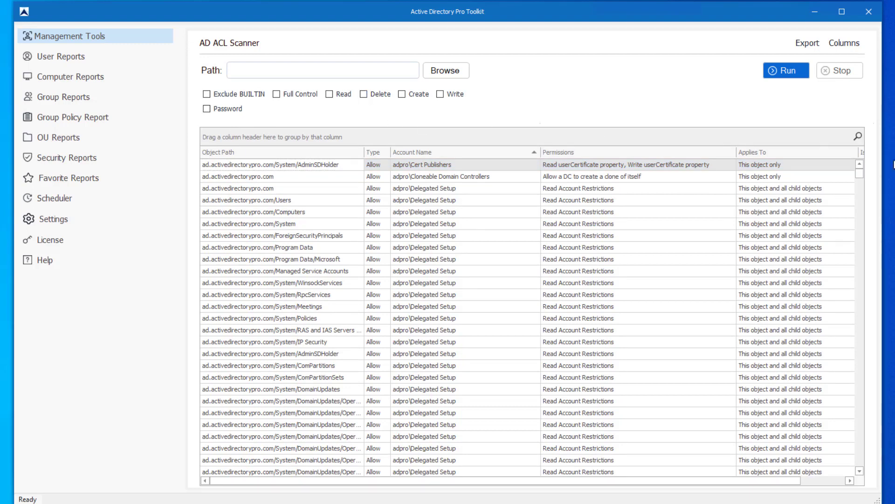
- Search the scan results for "account" and for "everyone", reviewing the permission entries that match
click(858, 137)
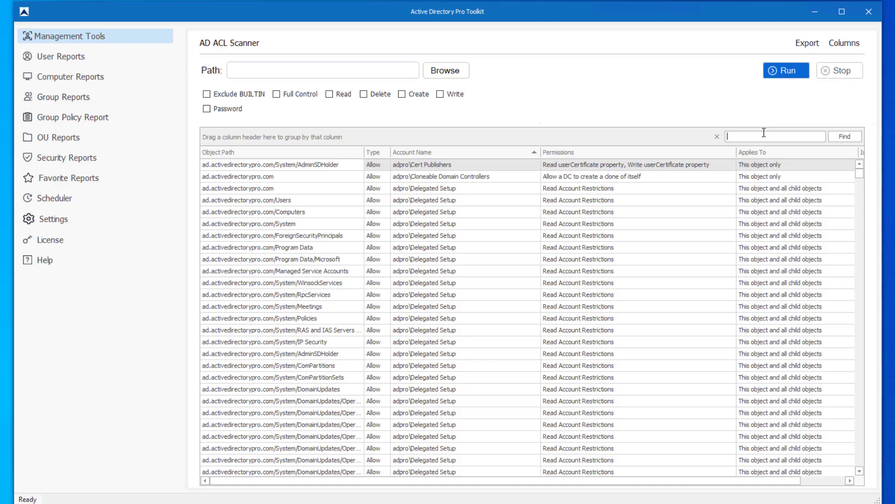
text(account)
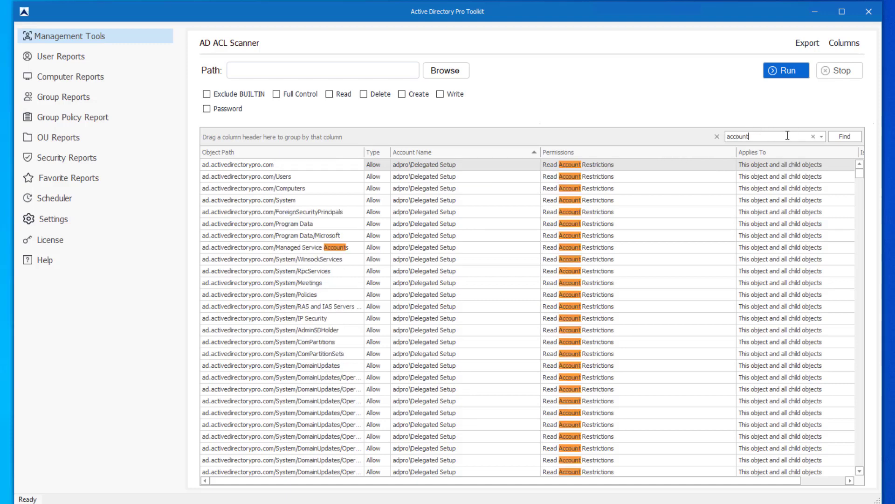
drag(789, 135, 696, 128)
text(everyone)
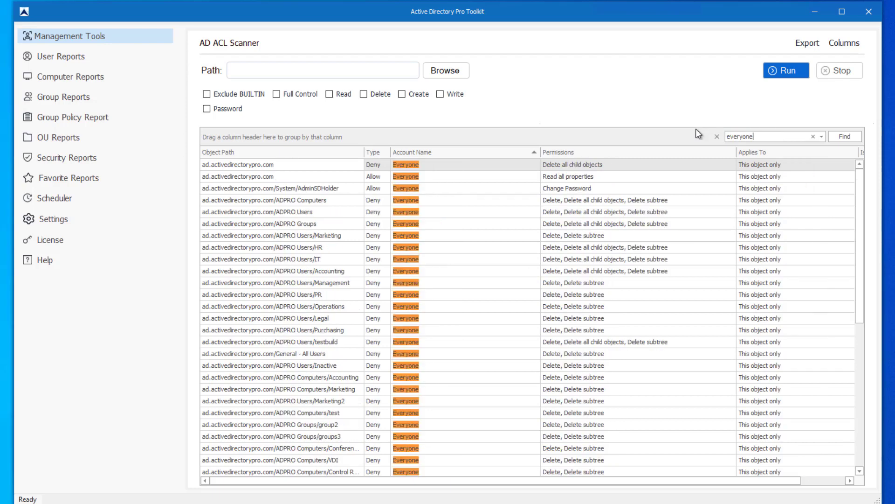
scroll(500, 276, down, 8)
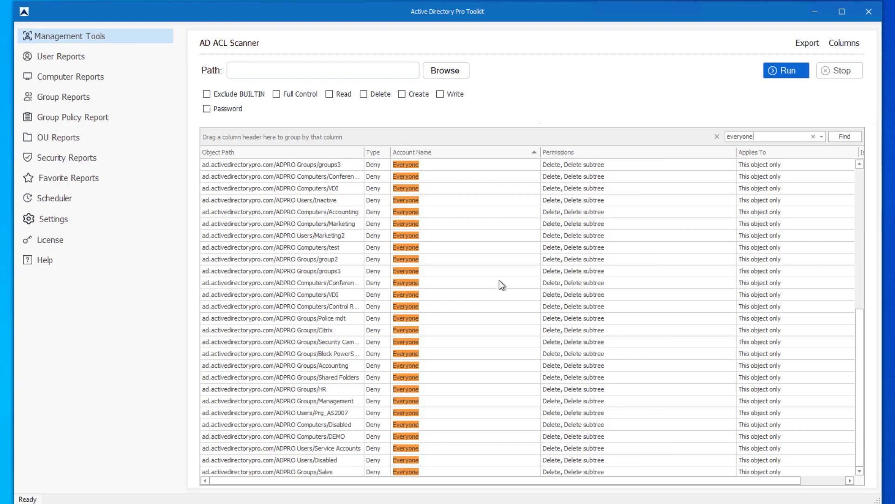
scroll(499, 280, up, 5)
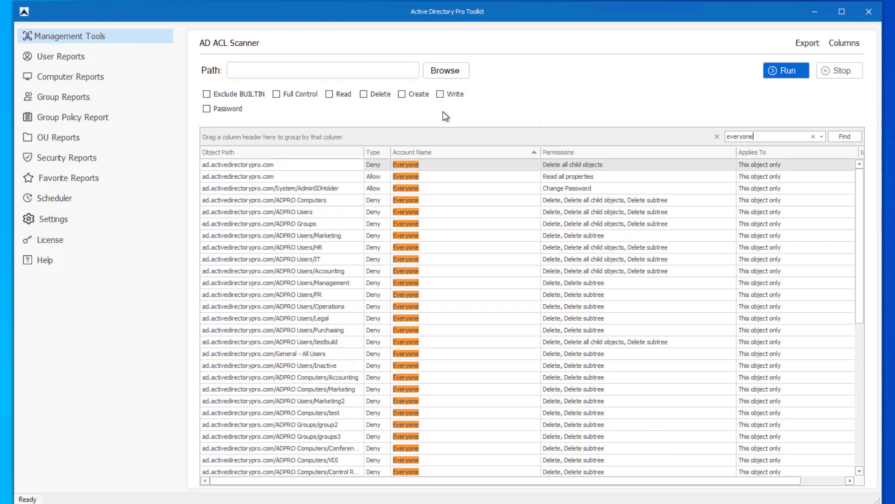